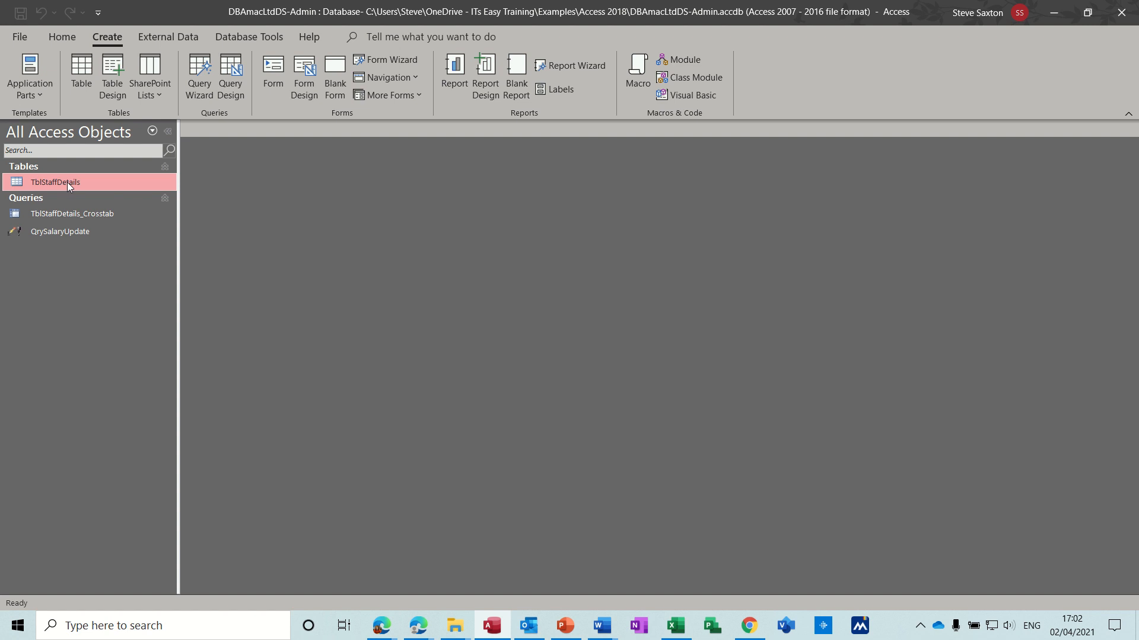
# Check the records in the TblStaffDetails table and start a crosstab query based on that table
pyautogui.doubleClick(68, 183)
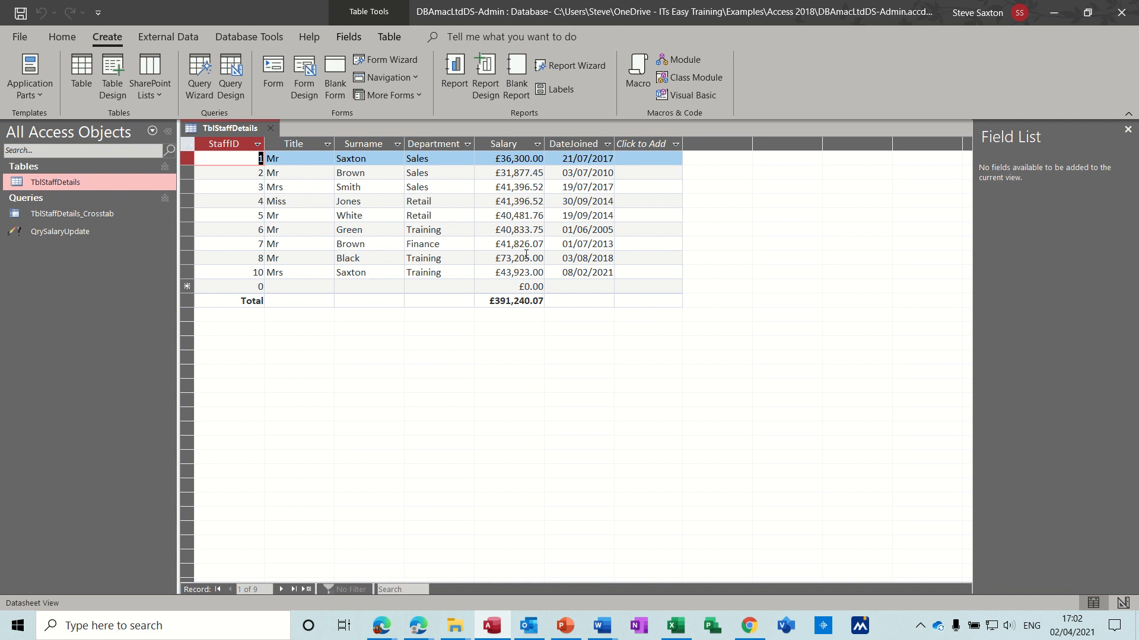
pyautogui.click(273, 130)
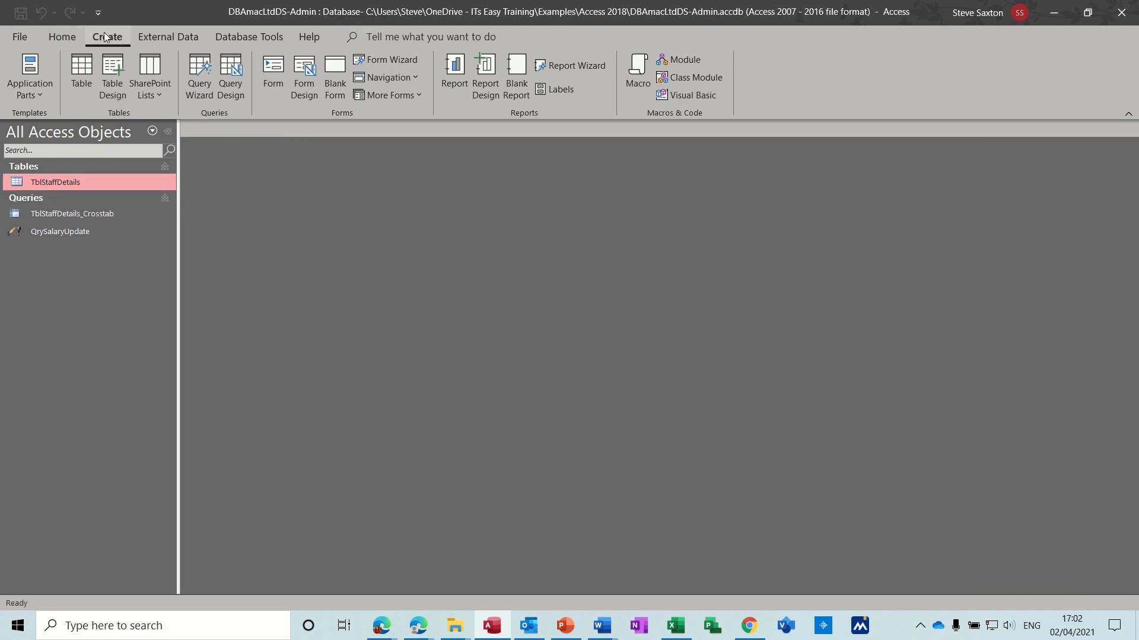
pyautogui.click(198, 71)
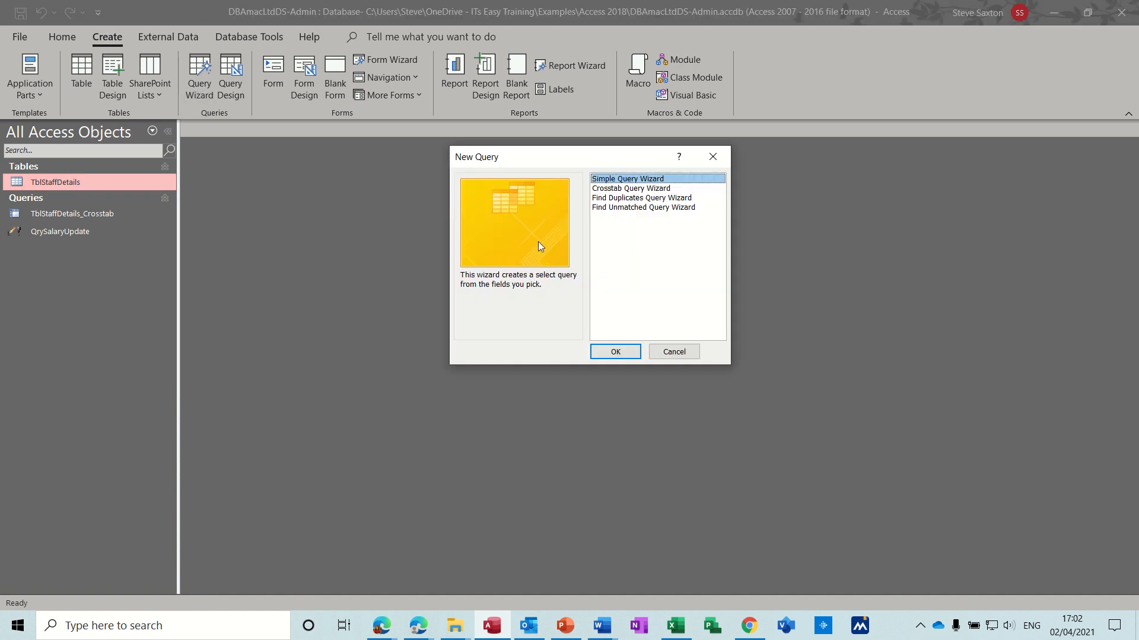
pyautogui.click(629, 189)
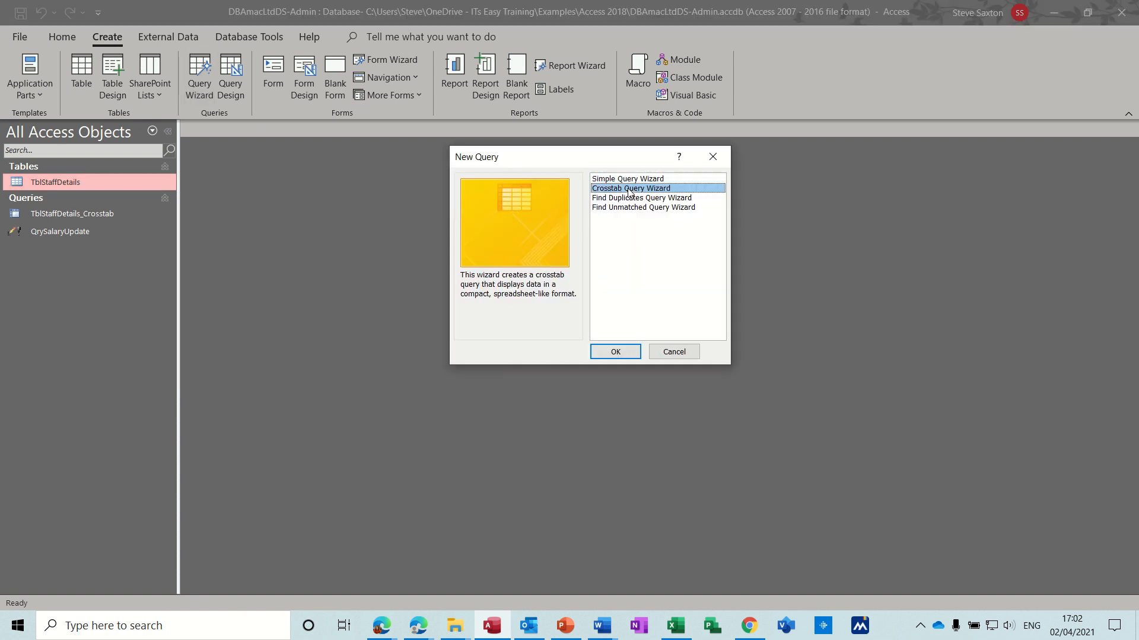
pyautogui.click(612, 351)
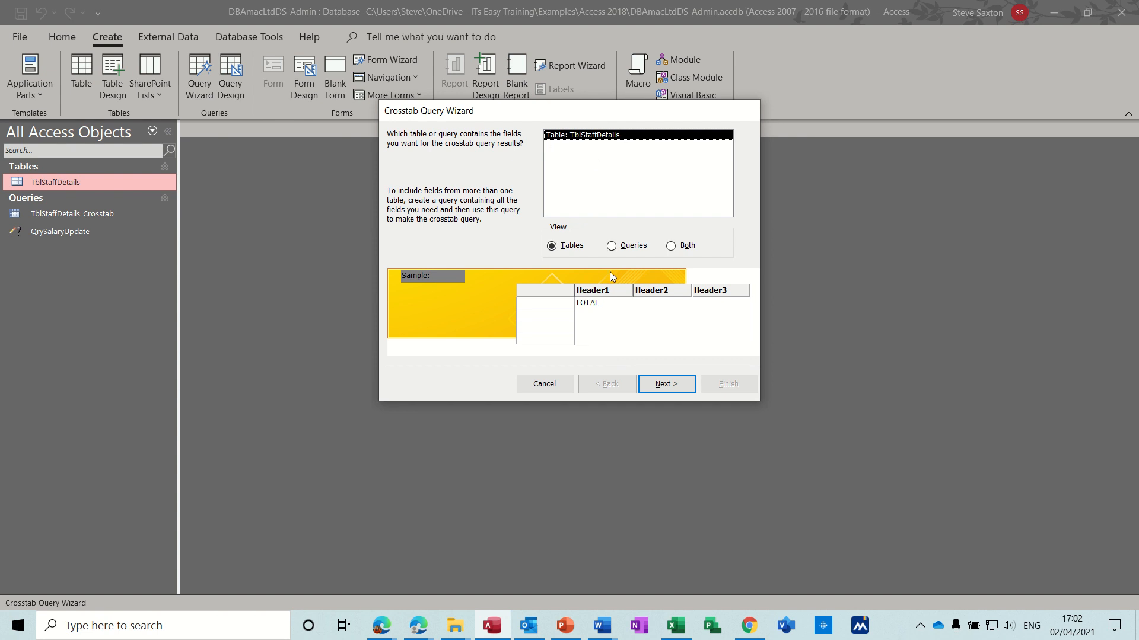
pyautogui.click(663, 389)
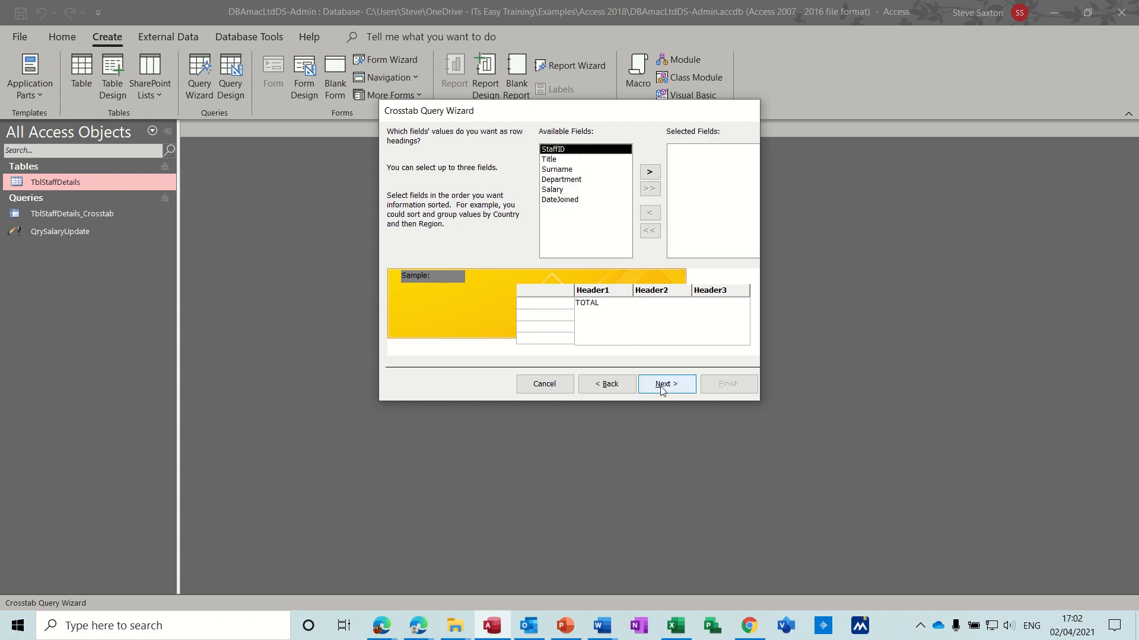
# Use Department for the crosstab's row headings and Surname for its column headings
pyautogui.doubleClick(574, 180)
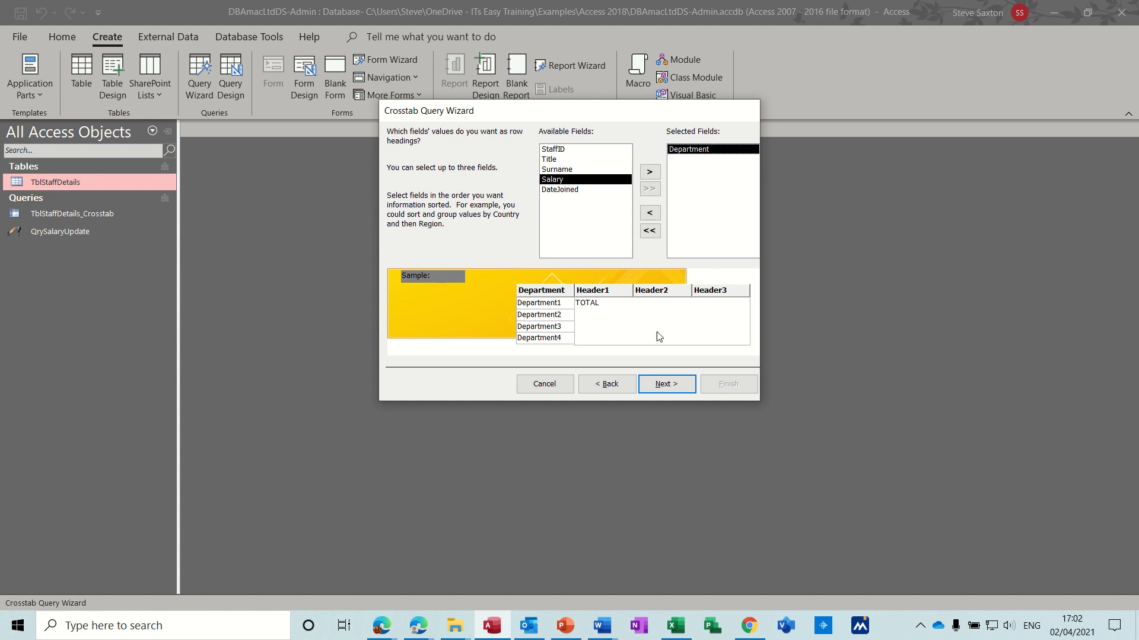
pyautogui.click(661, 386)
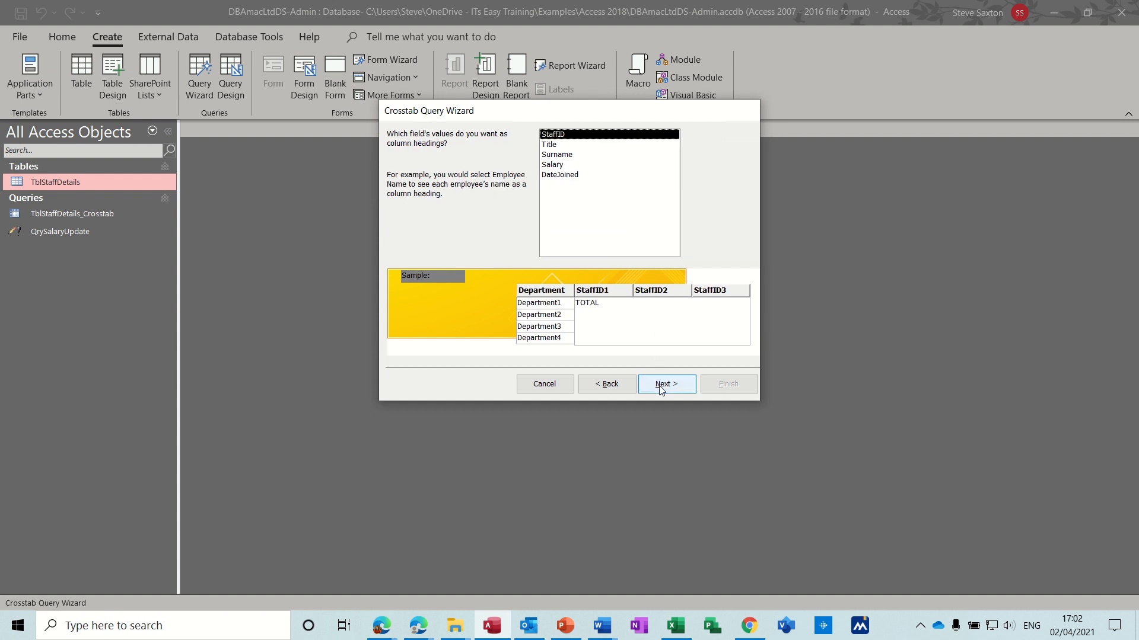
pyautogui.click(568, 155)
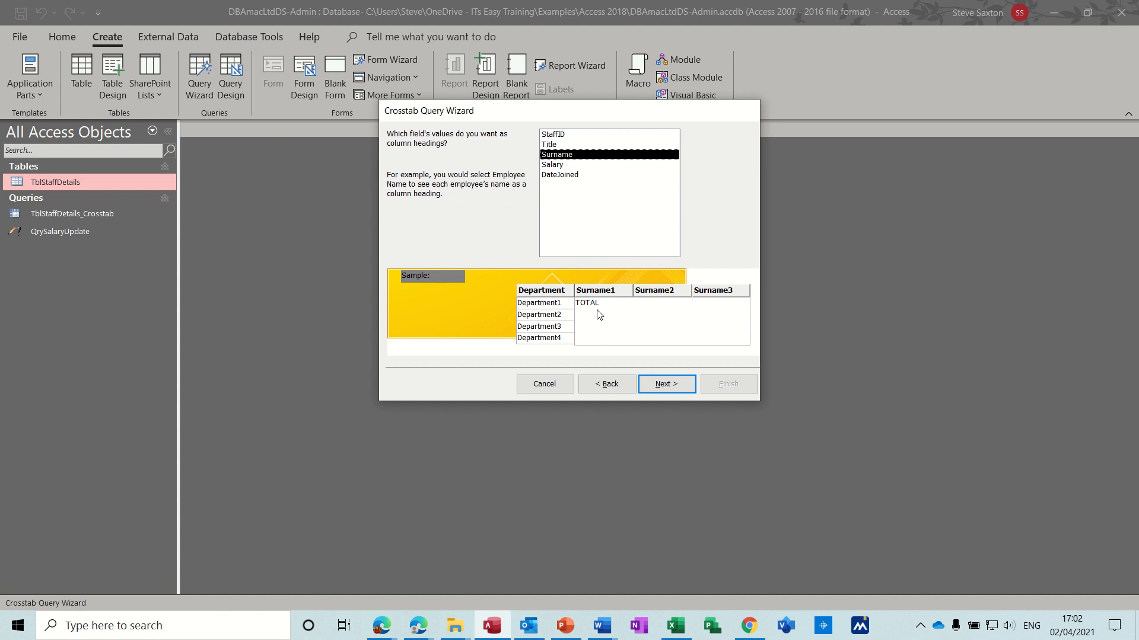
pyautogui.click(663, 385)
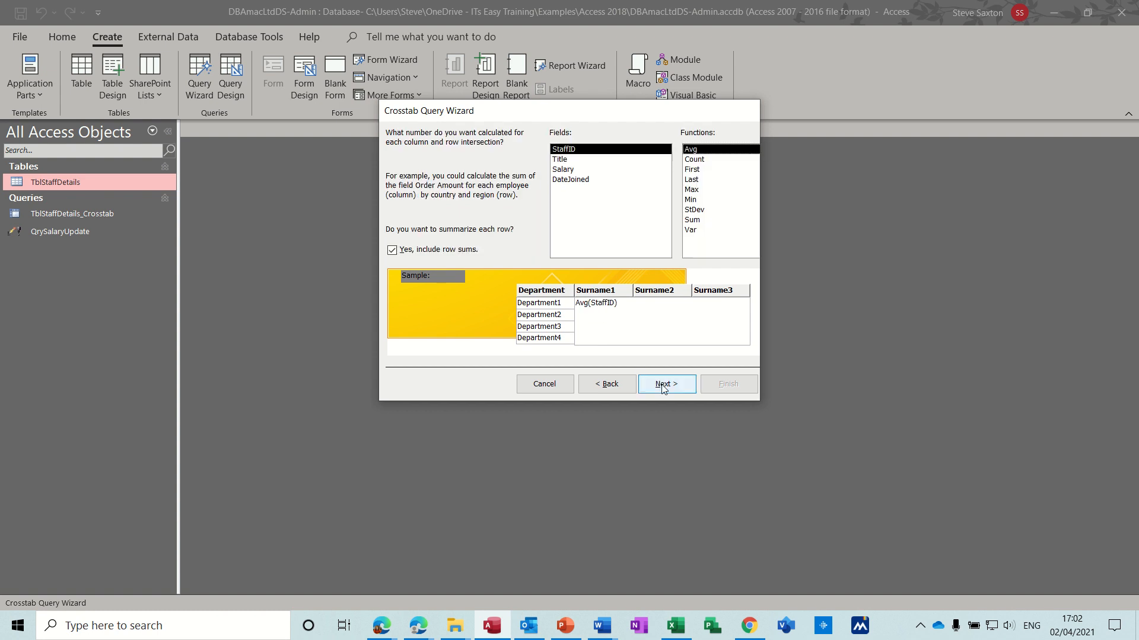
# Calculate the Sum of Salary at each intersection, finish the crosstab under its suggested name, and close the query results
pyautogui.click(564, 170)
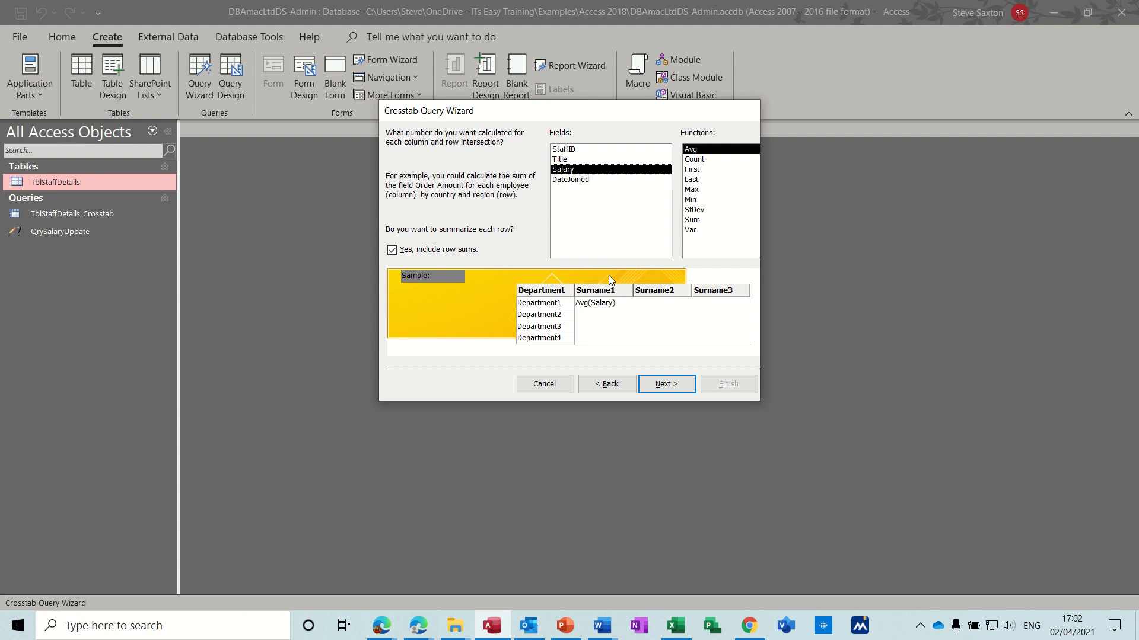
pyautogui.click(697, 220)
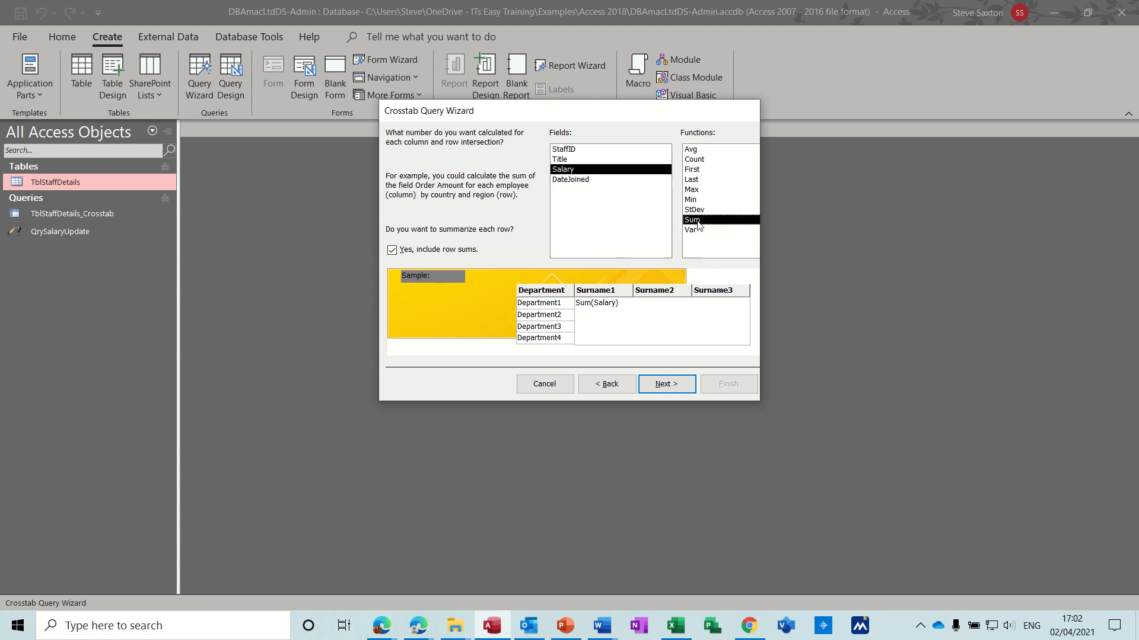
pyautogui.click(666, 385)
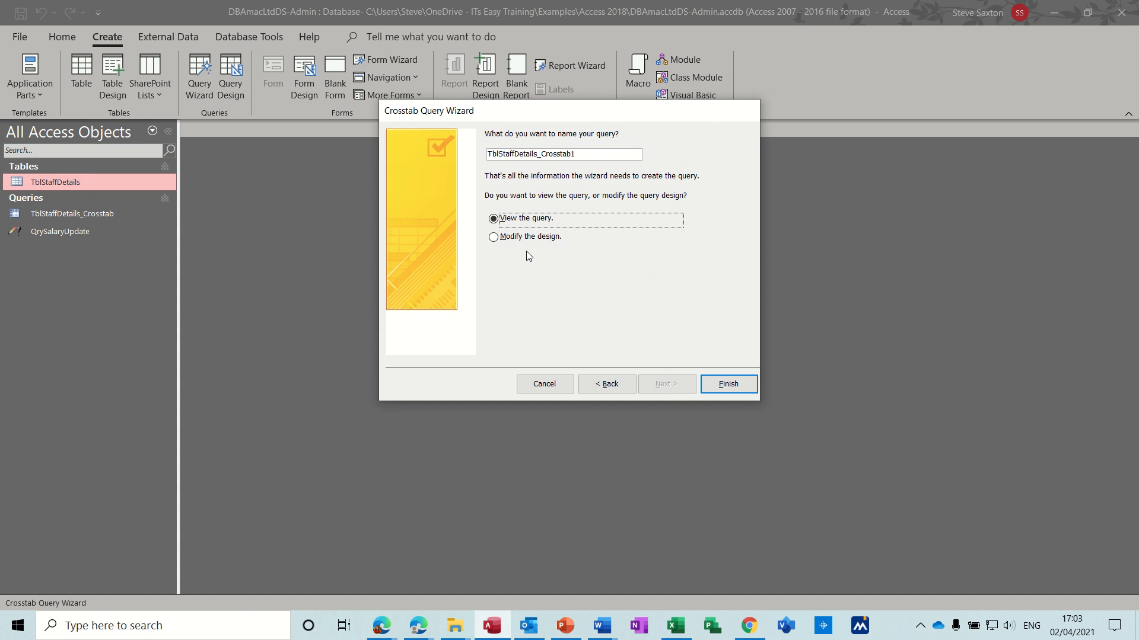
pyautogui.click(718, 383)
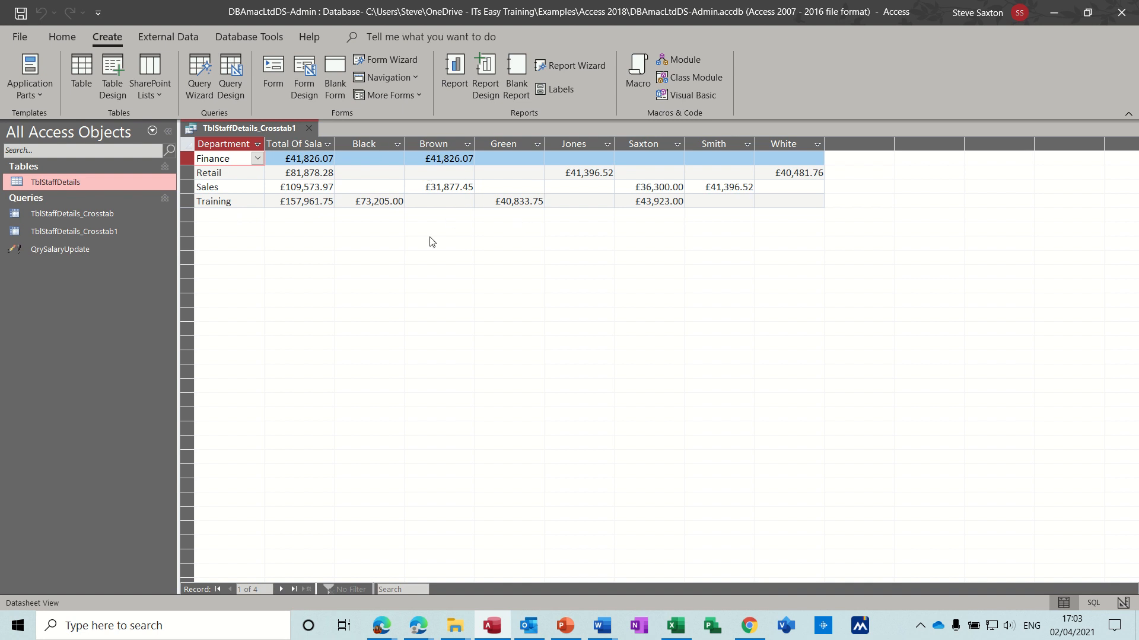
pyautogui.click(309, 129)
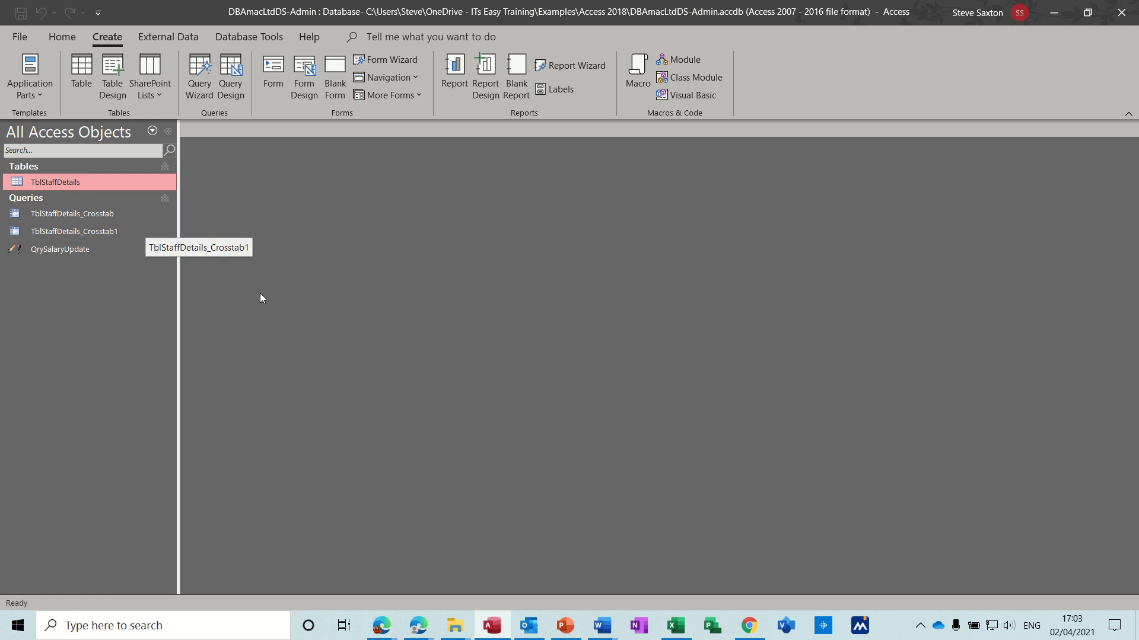
# Open the recent CompanyRecords database and start a crosstab query based on its TblAddressDetails table
pyautogui.click(20, 37)
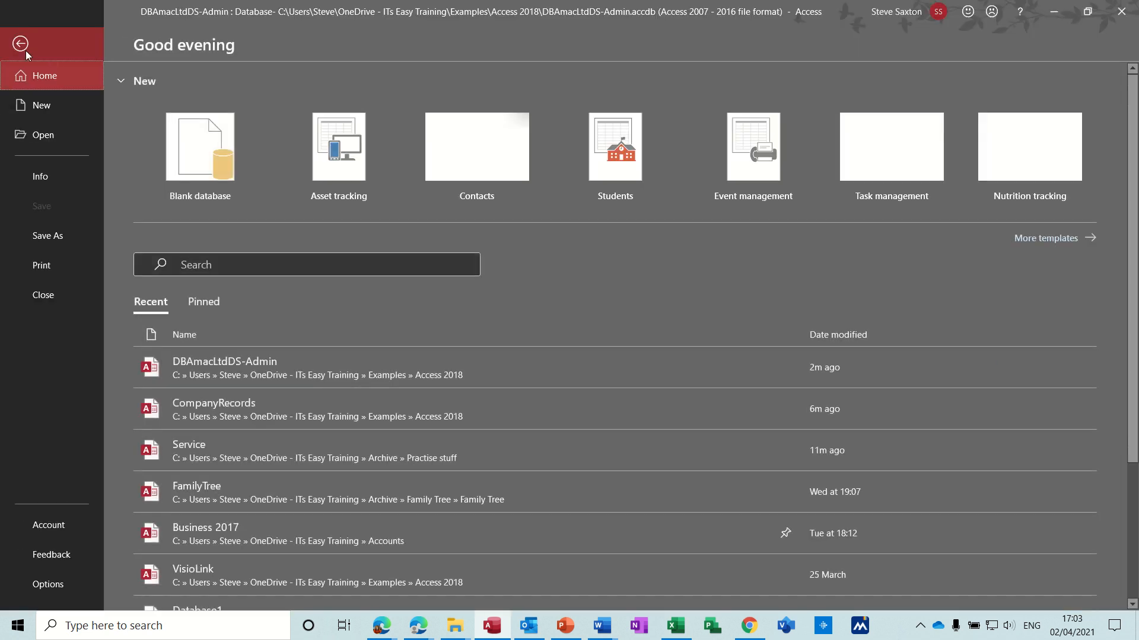
pyautogui.click(206, 405)
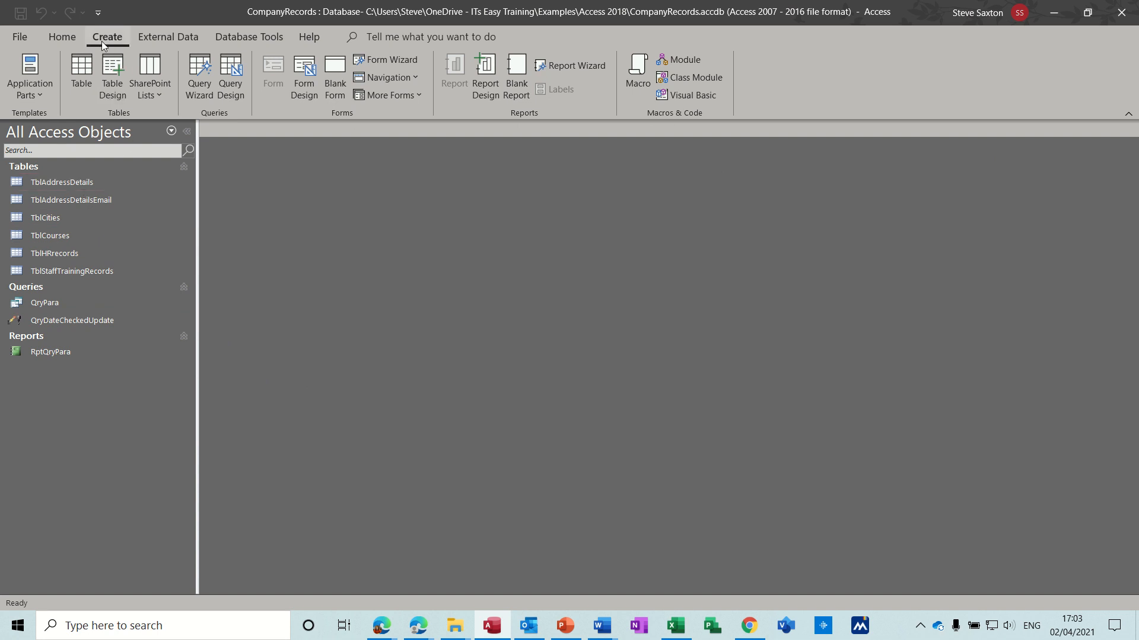
pyautogui.click(197, 71)
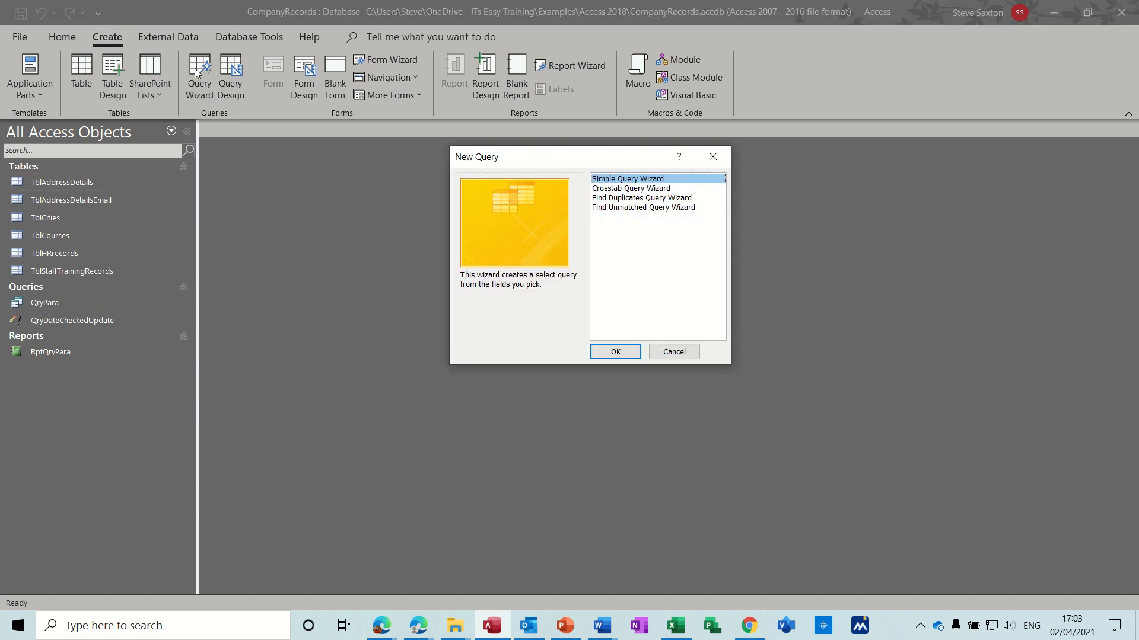
pyautogui.click(629, 189)
pyautogui.click(614, 352)
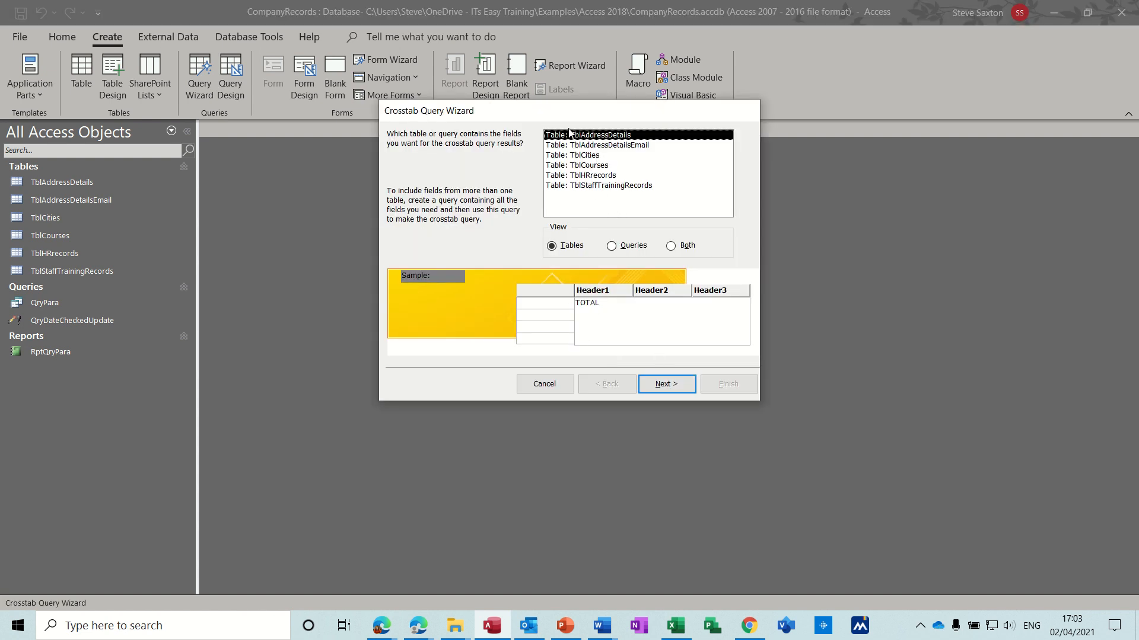
pyautogui.click(655, 384)
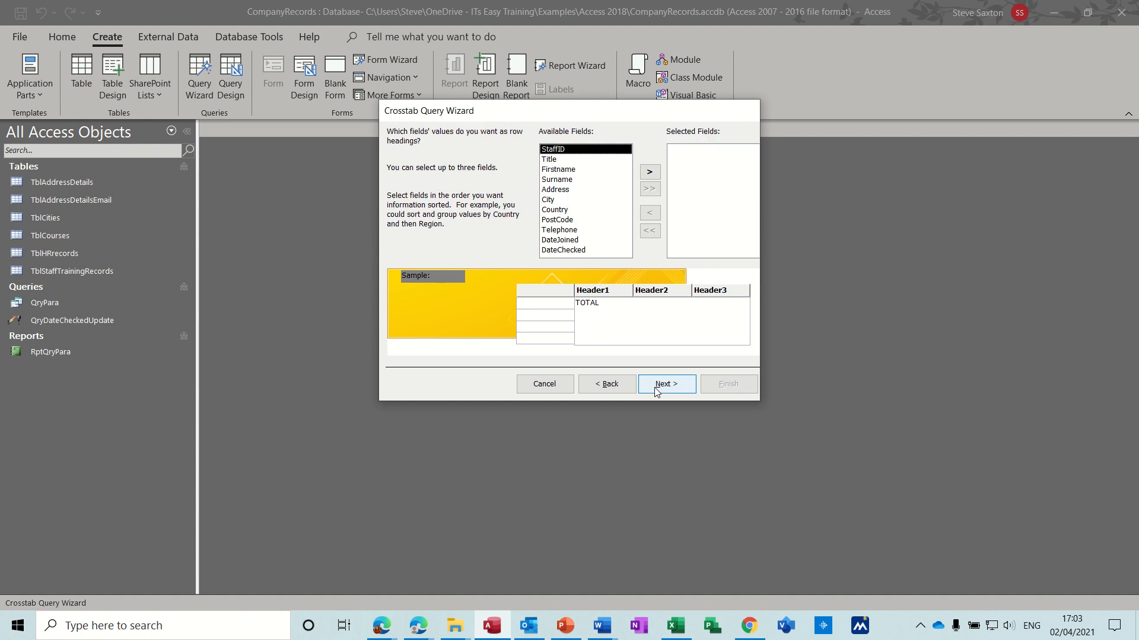
# Use City for the address crosstab's row headings and Surname for its column headings
pyautogui.doubleClick(551, 200)
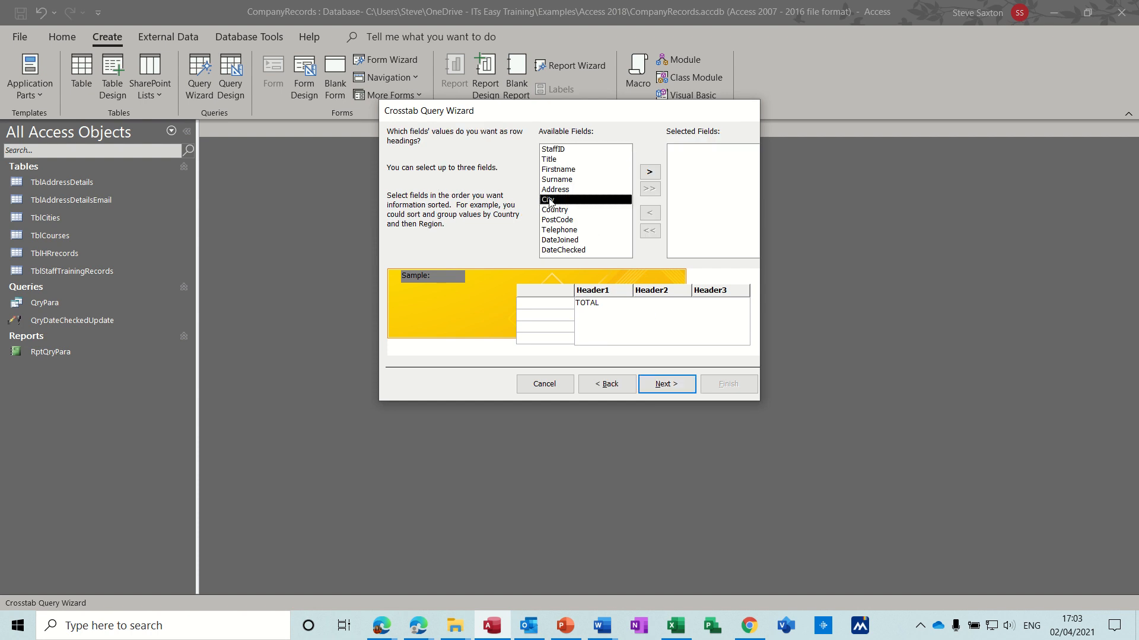
pyautogui.click(661, 385)
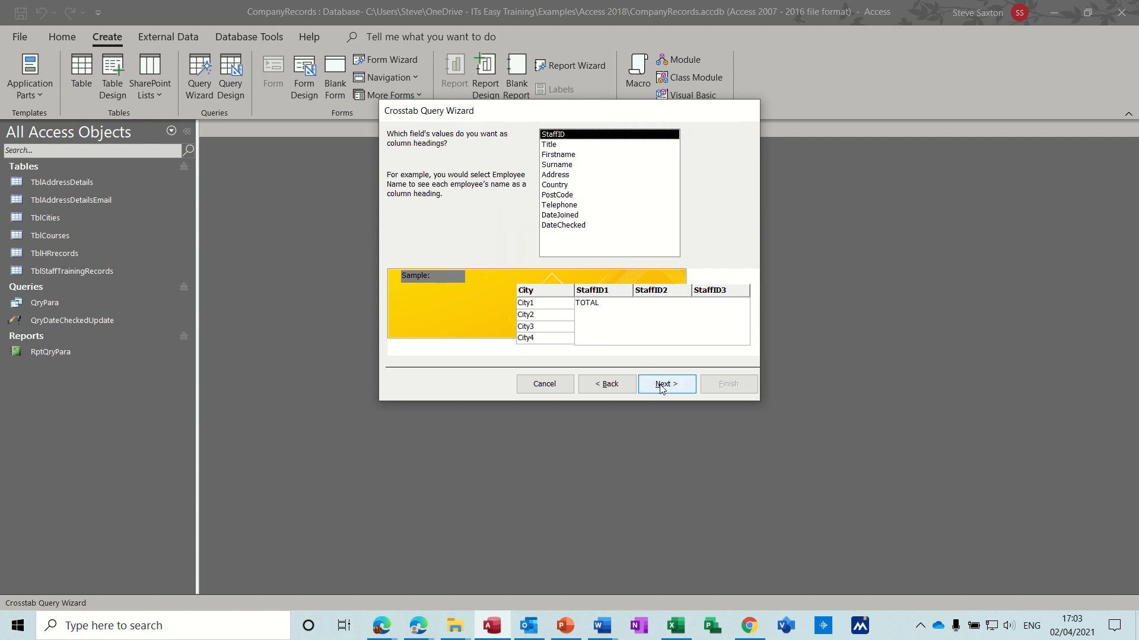
pyautogui.doubleClick(567, 166)
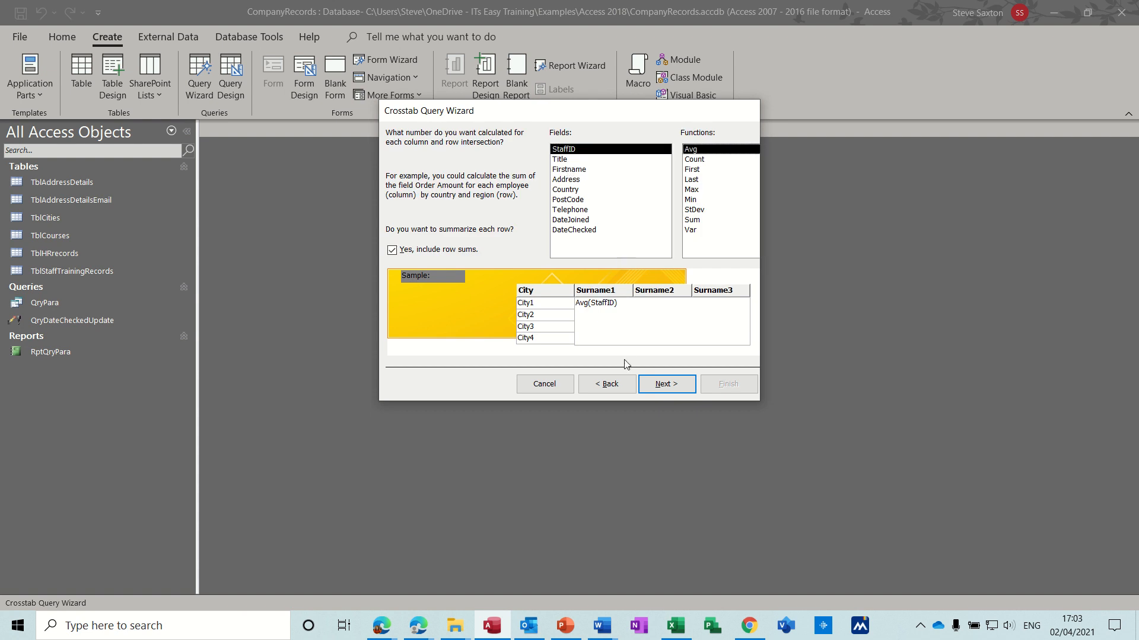
pyautogui.click(606, 385)
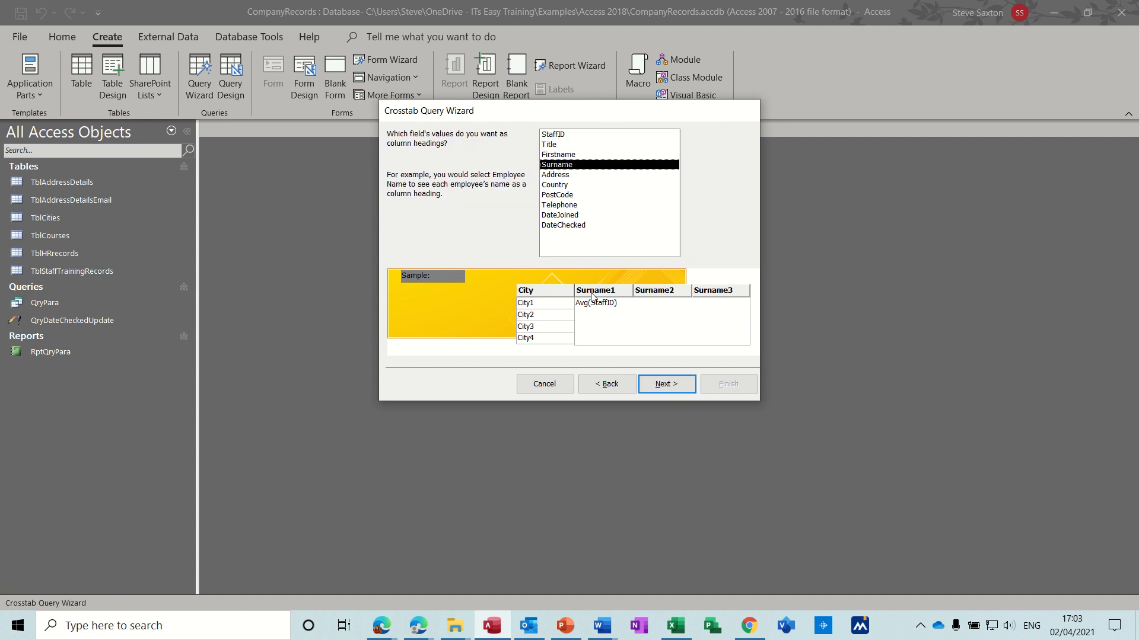
pyautogui.click(666, 385)
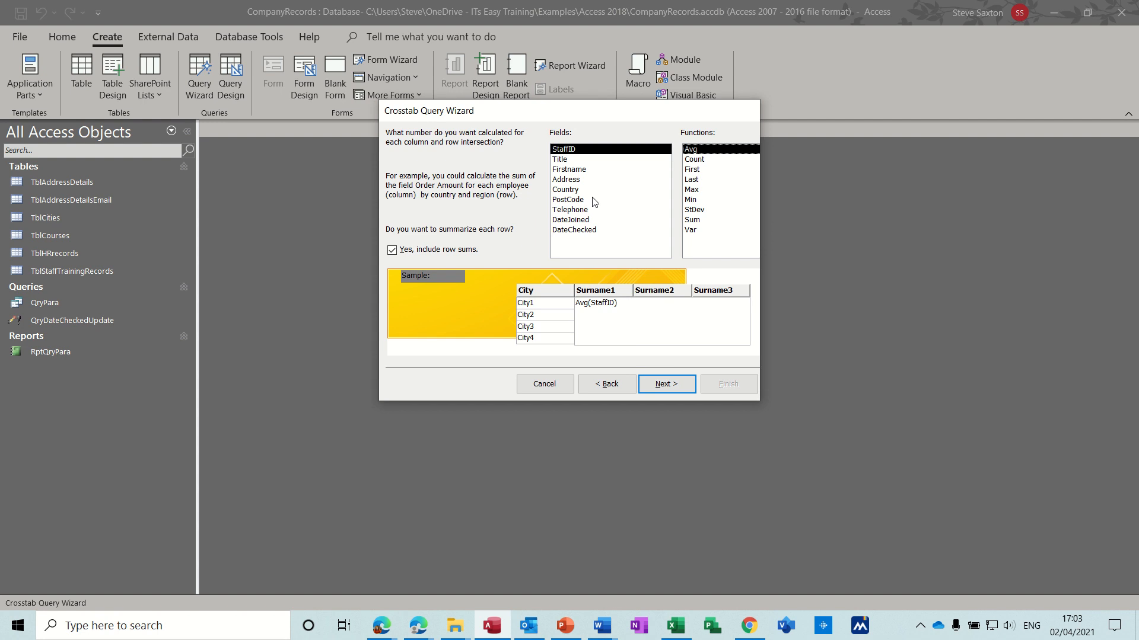
# Calculate the Count of StaffID, finish the address crosstab under its suggested name to view it, and close it
pyautogui.click(700, 160)
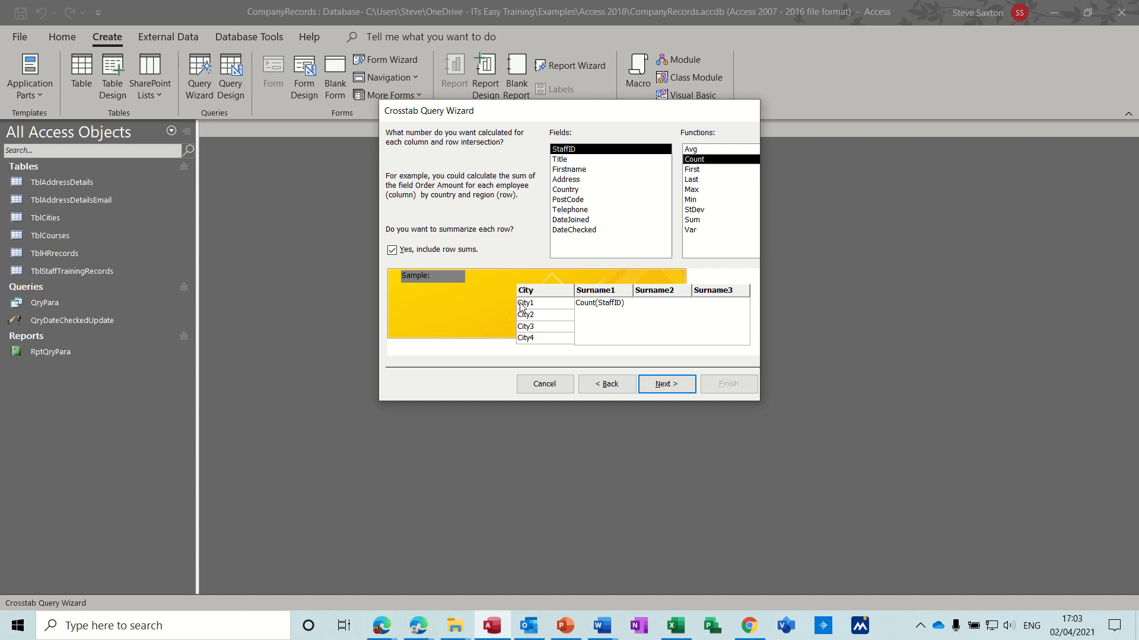
pyautogui.click(660, 384)
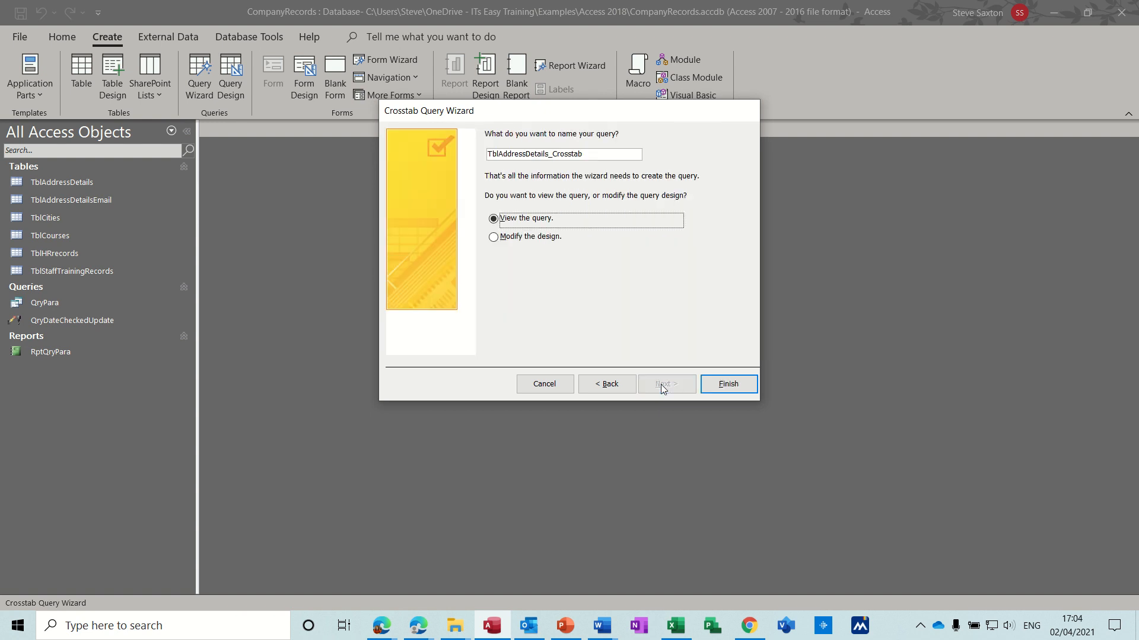
pyautogui.click(720, 385)
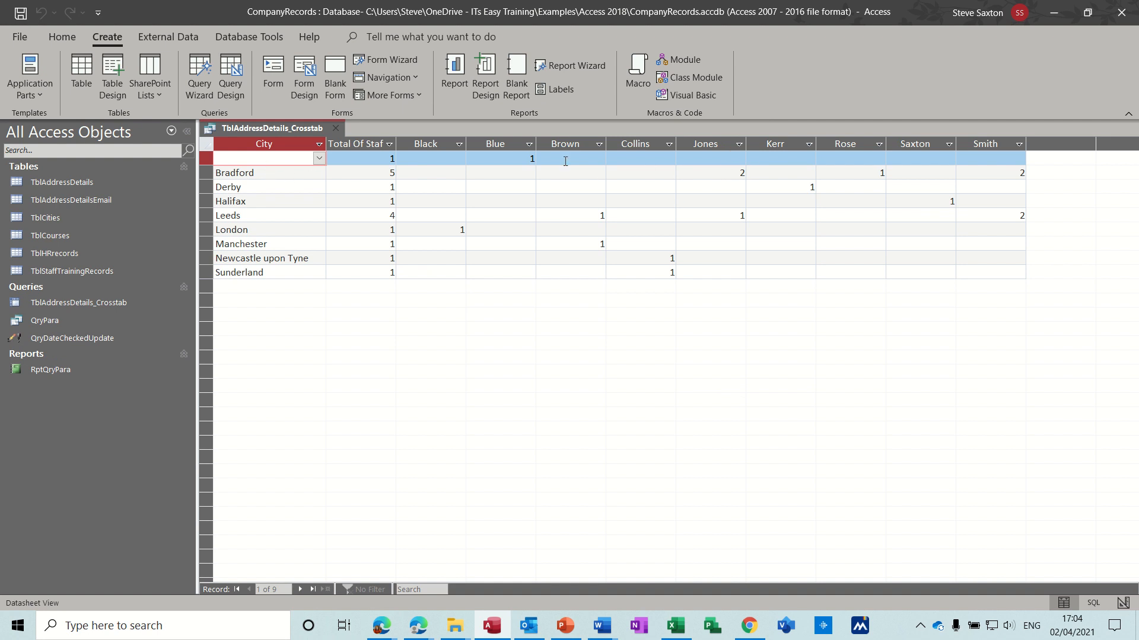
pyautogui.click(336, 129)
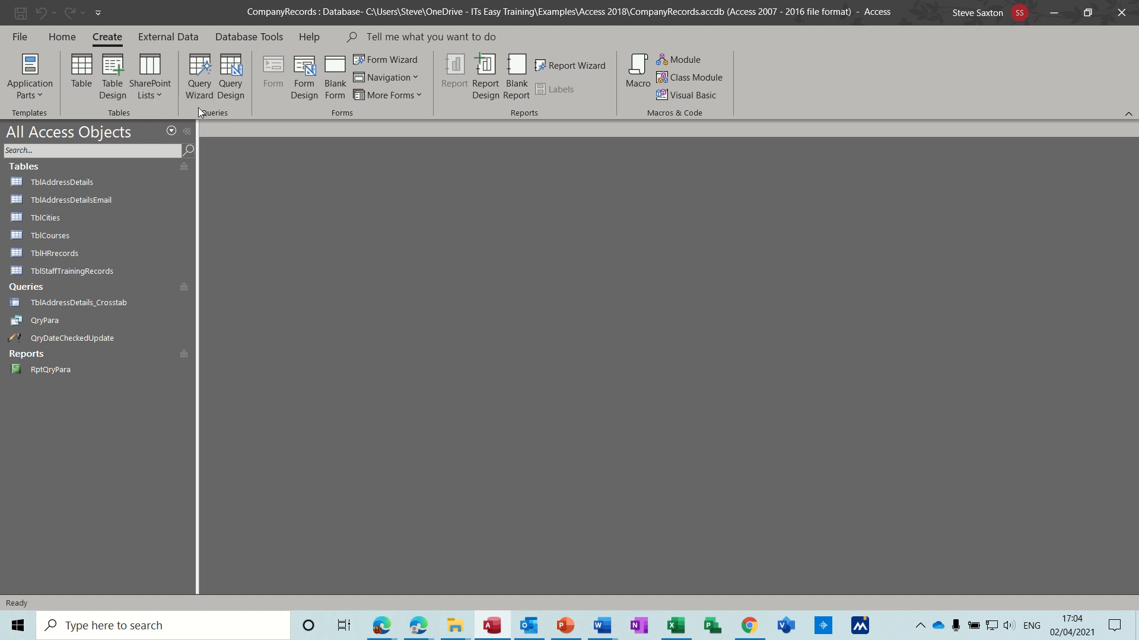
# Start another crosstab query on the TblAddressDetails table, using Surname for the row headings
pyautogui.click(193, 76)
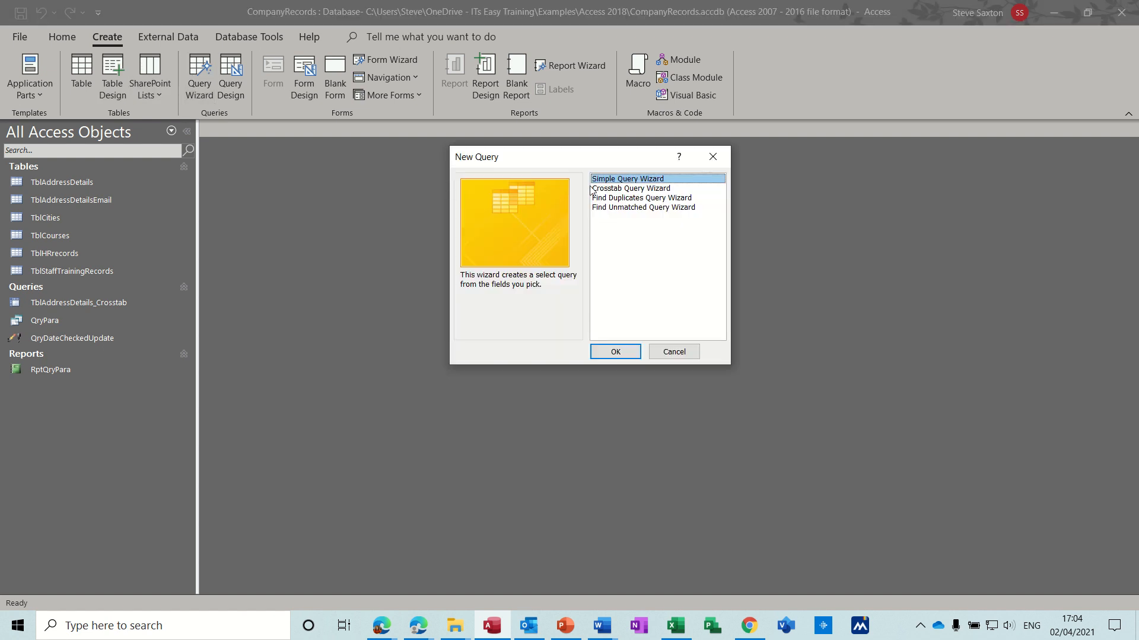
pyautogui.click(619, 188)
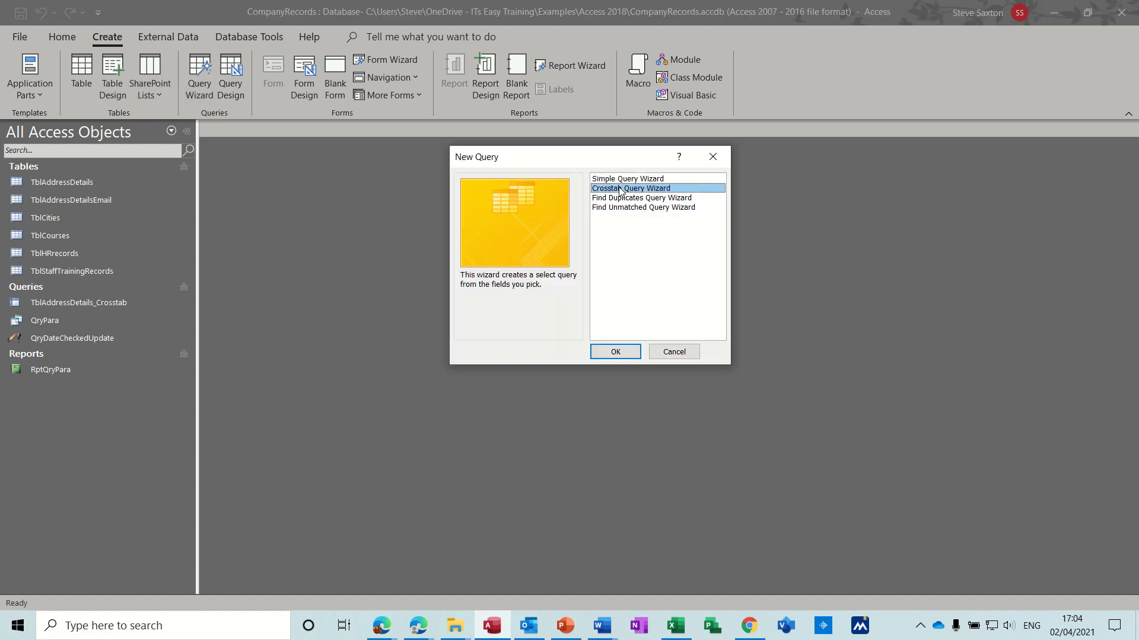
pyautogui.click(613, 353)
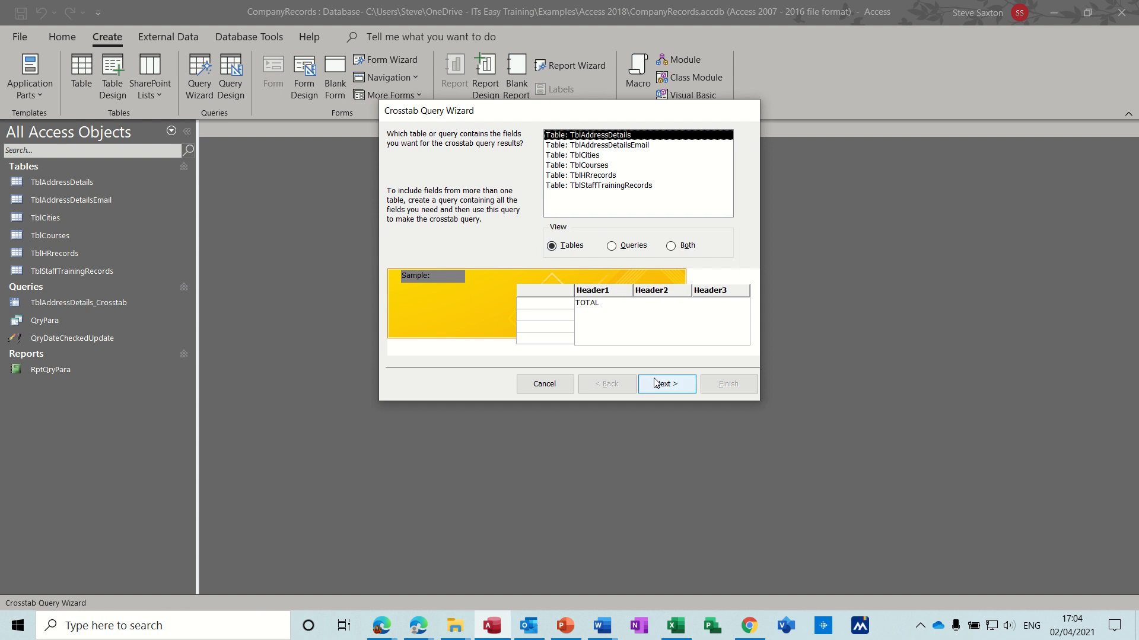
pyautogui.click(655, 383)
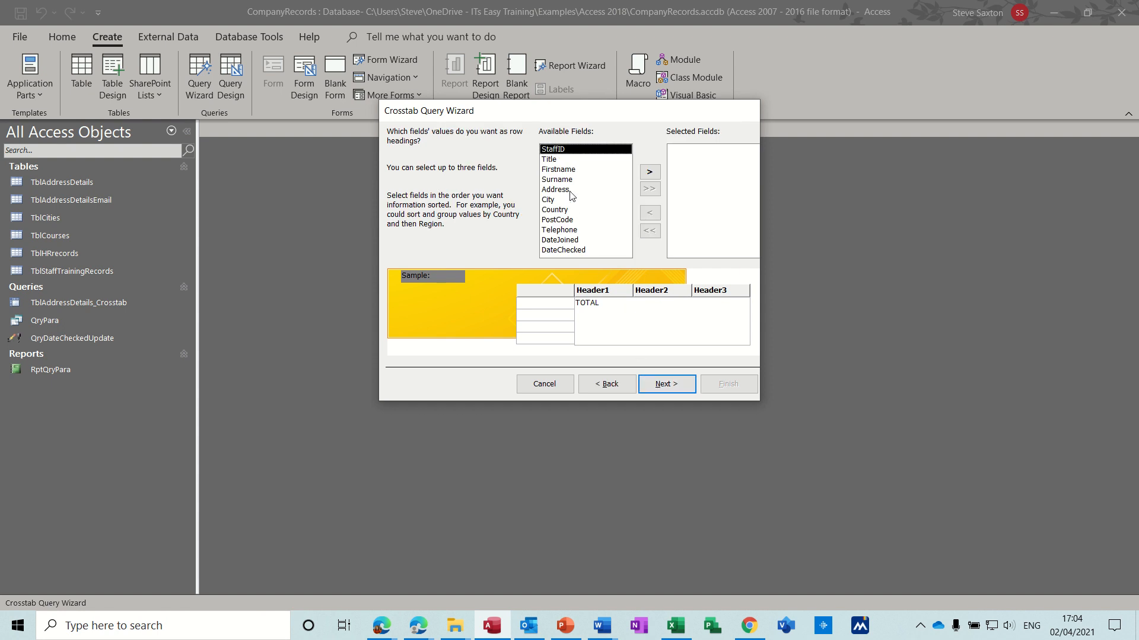
pyautogui.doubleClick(568, 180)
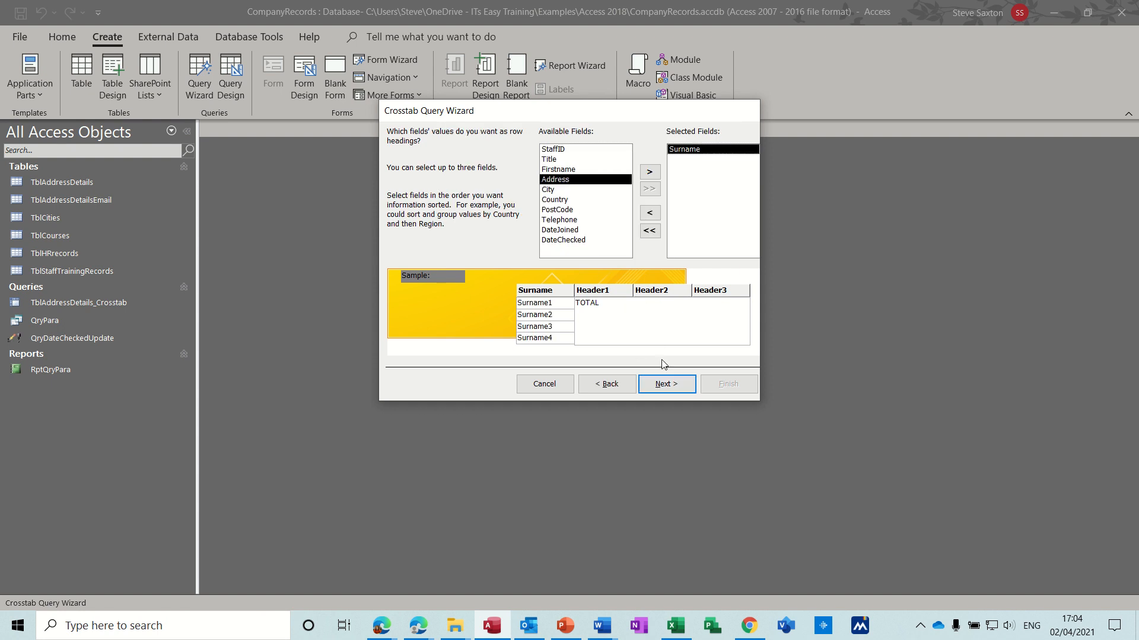
pyautogui.click(665, 384)
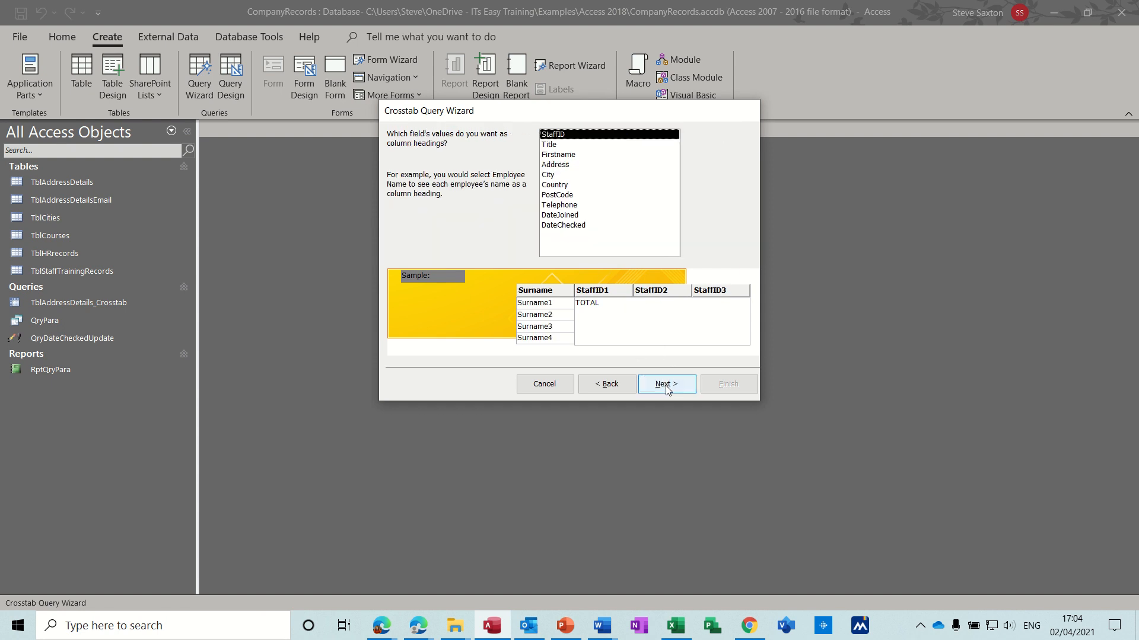
# Use City for the column headings, calculate the Count of StaffID, and finish the crosstab under its suggested name to view it
pyautogui.click(563, 176)
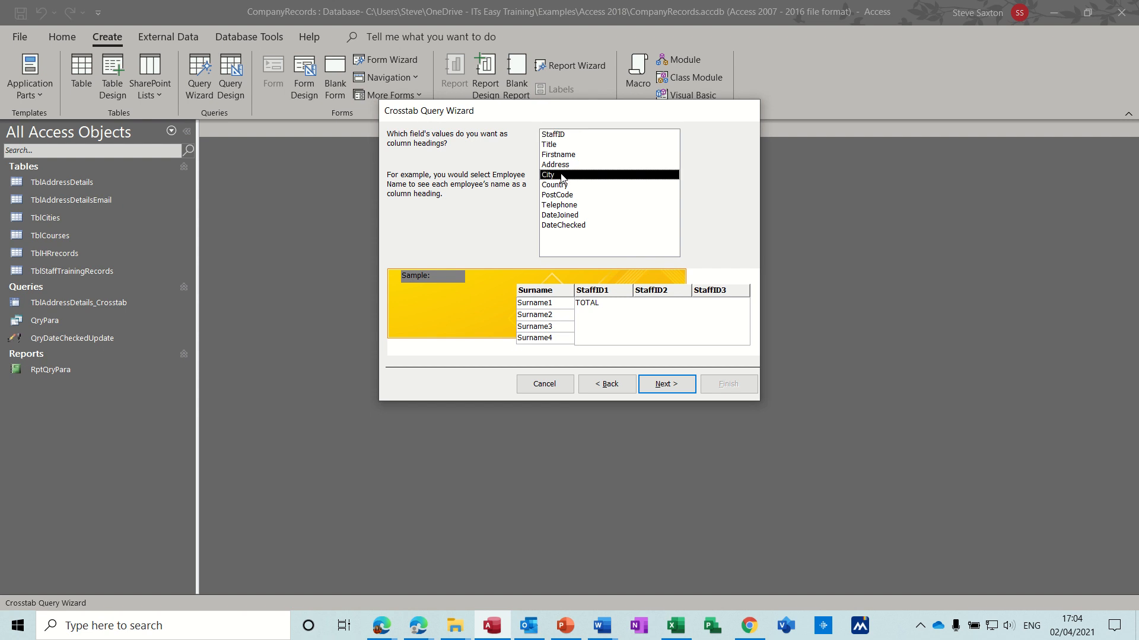
pyautogui.click(661, 387)
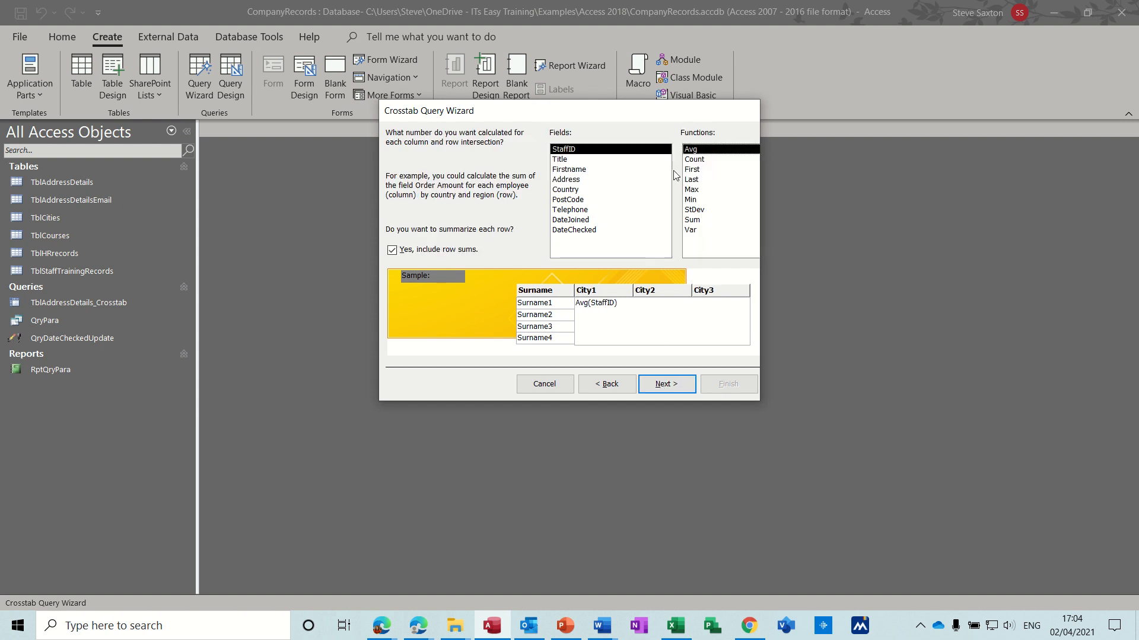
pyautogui.click(699, 160)
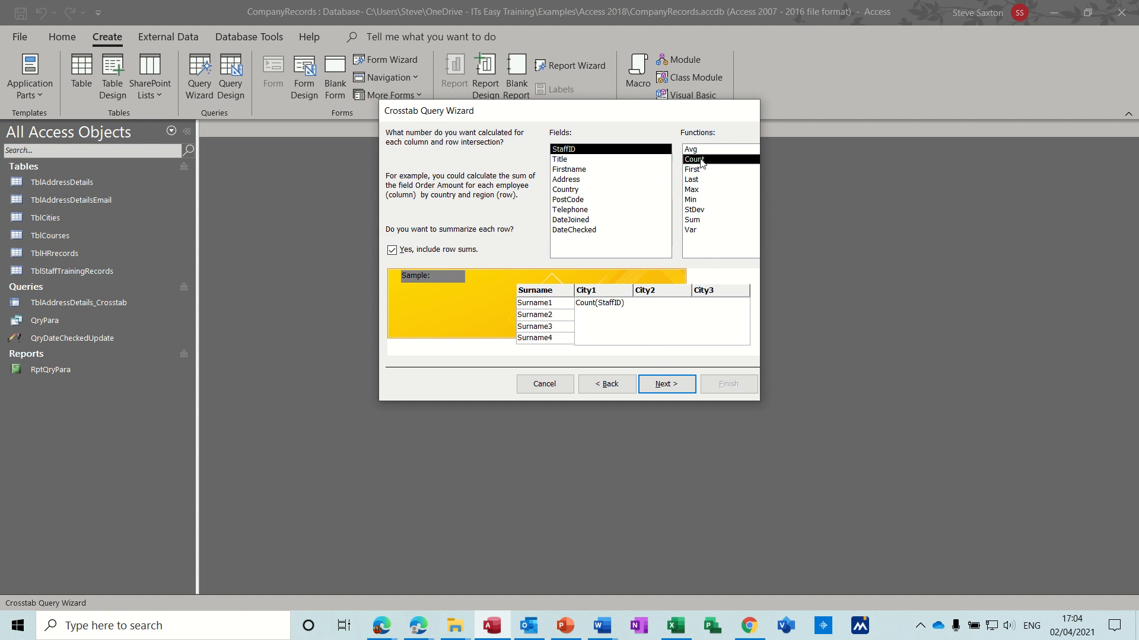
pyautogui.click(666, 384)
pyautogui.click(728, 386)
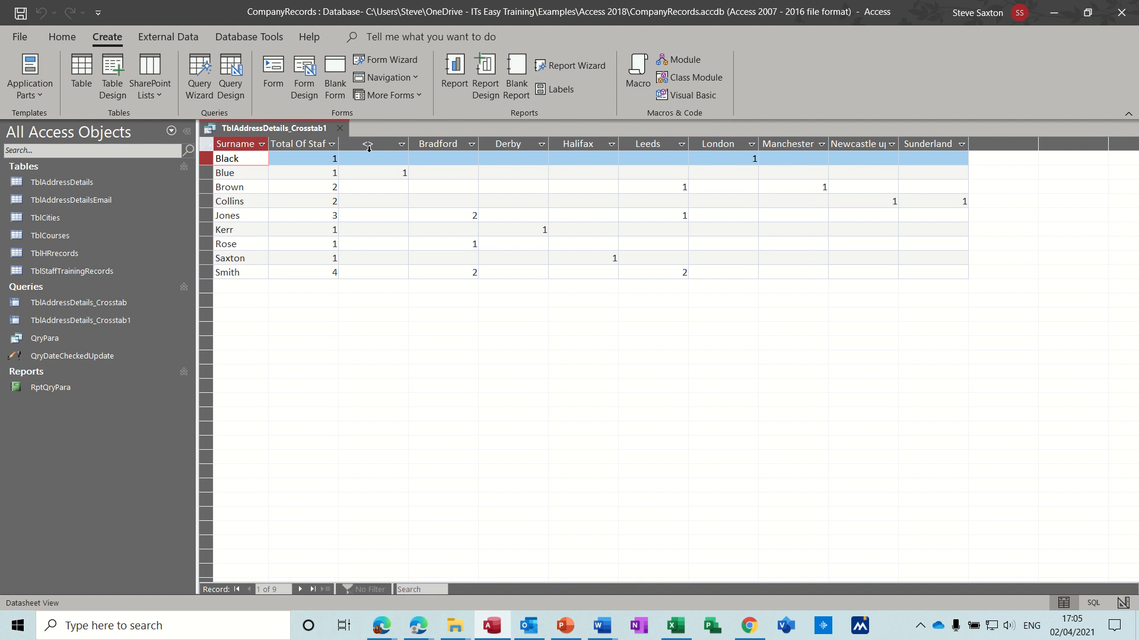
# Open the earlier TblAddressDetails_Crosstab query and compare its city-by-surname layout with that of TblAddressDetails_Crosstab1
pyautogui.click(123, 319)
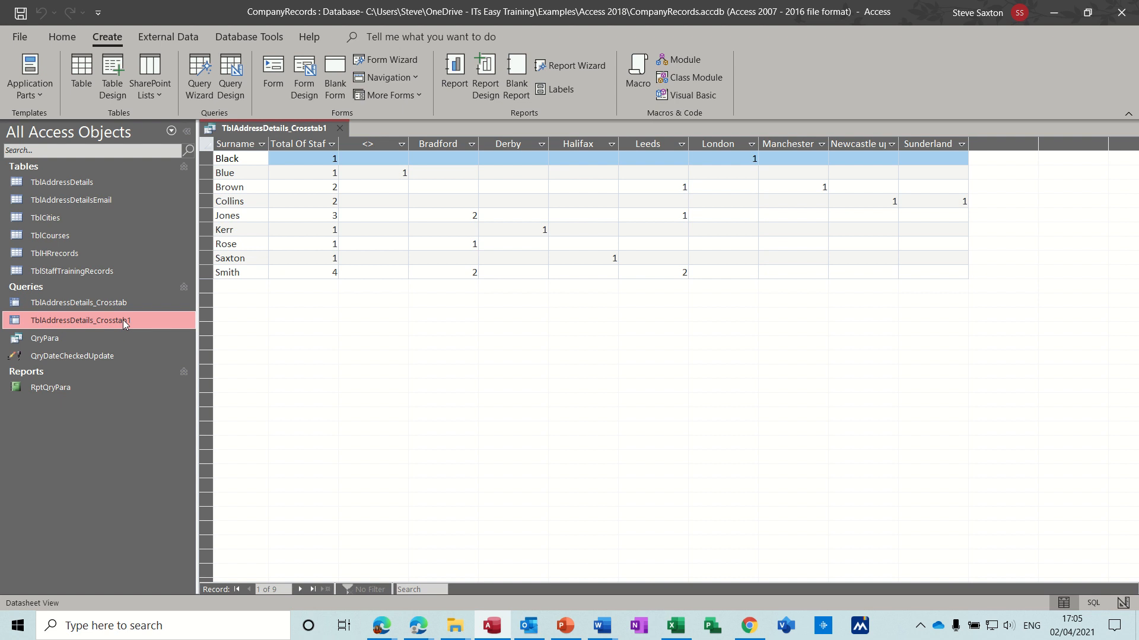
pyautogui.doubleClick(117, 304)
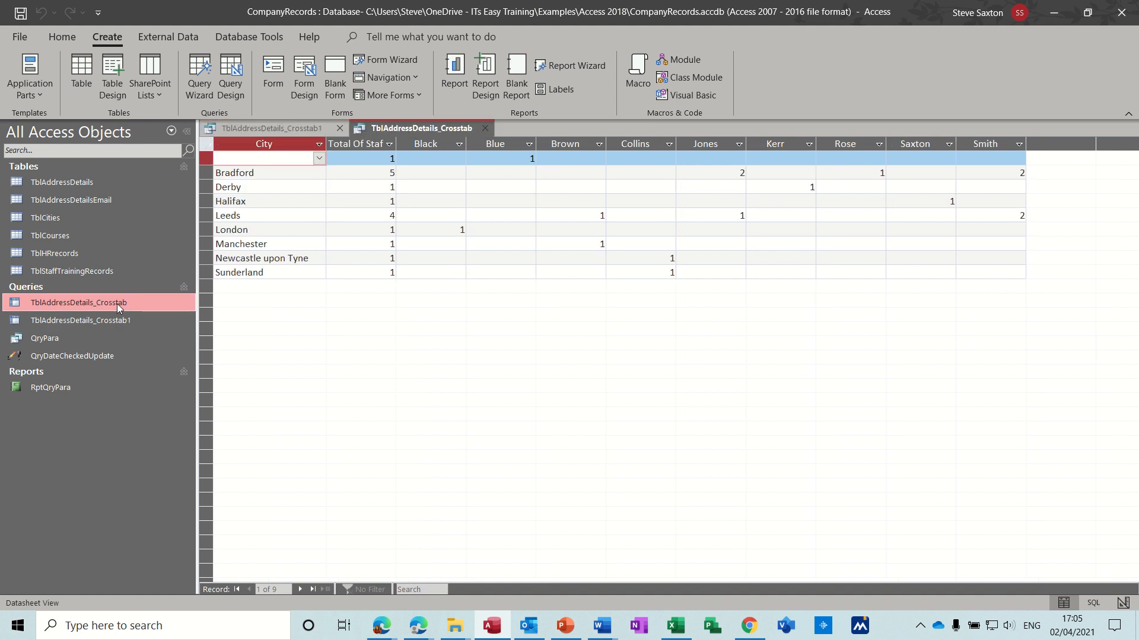
pyautogui.click(277, 130)
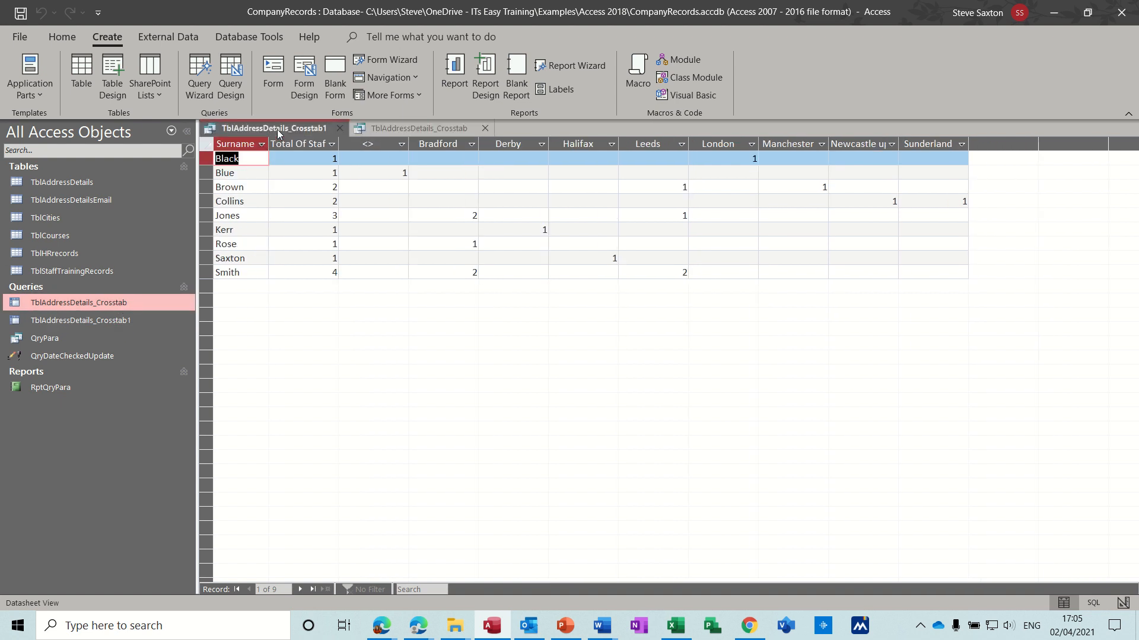
pyautogui.click(394, 128)
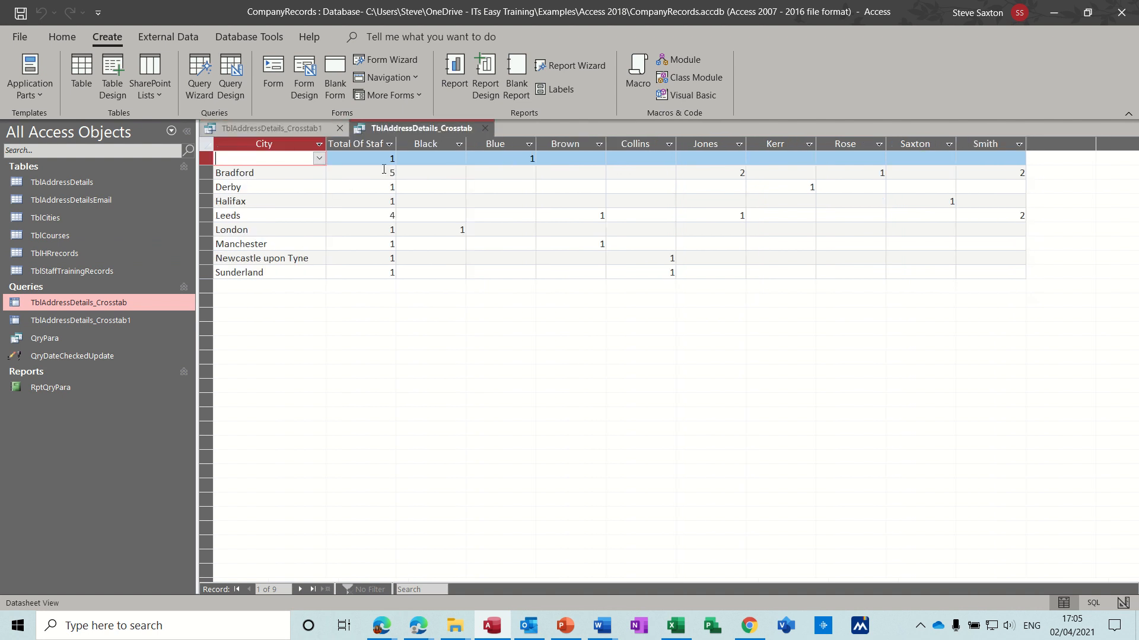
pyautogui.click(269, 129)
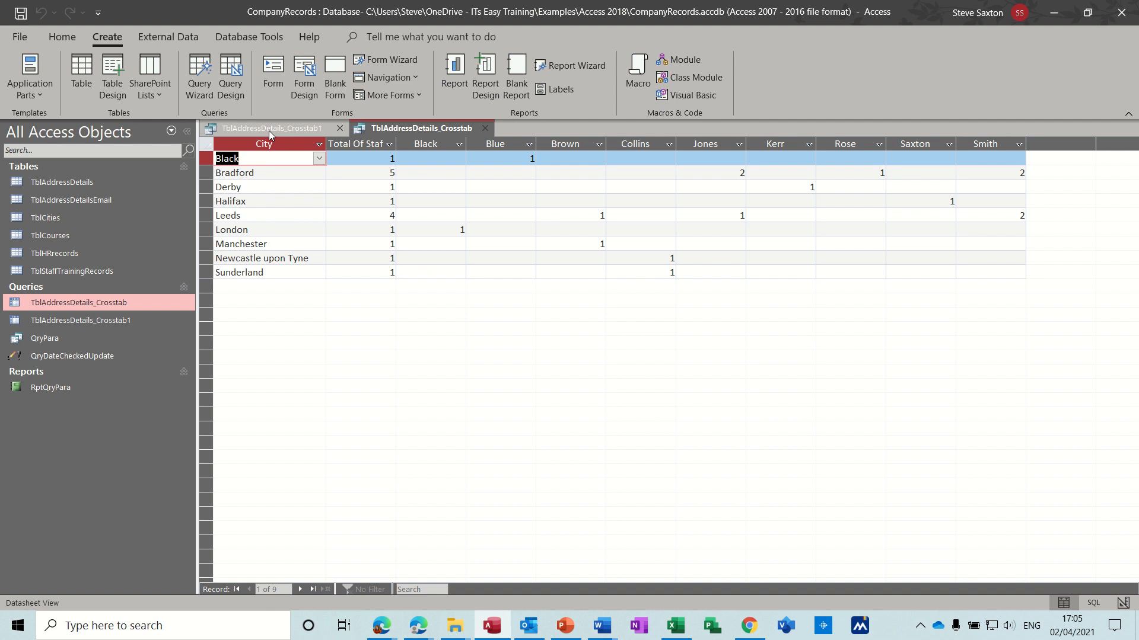
pyautogui.click(414, 128)
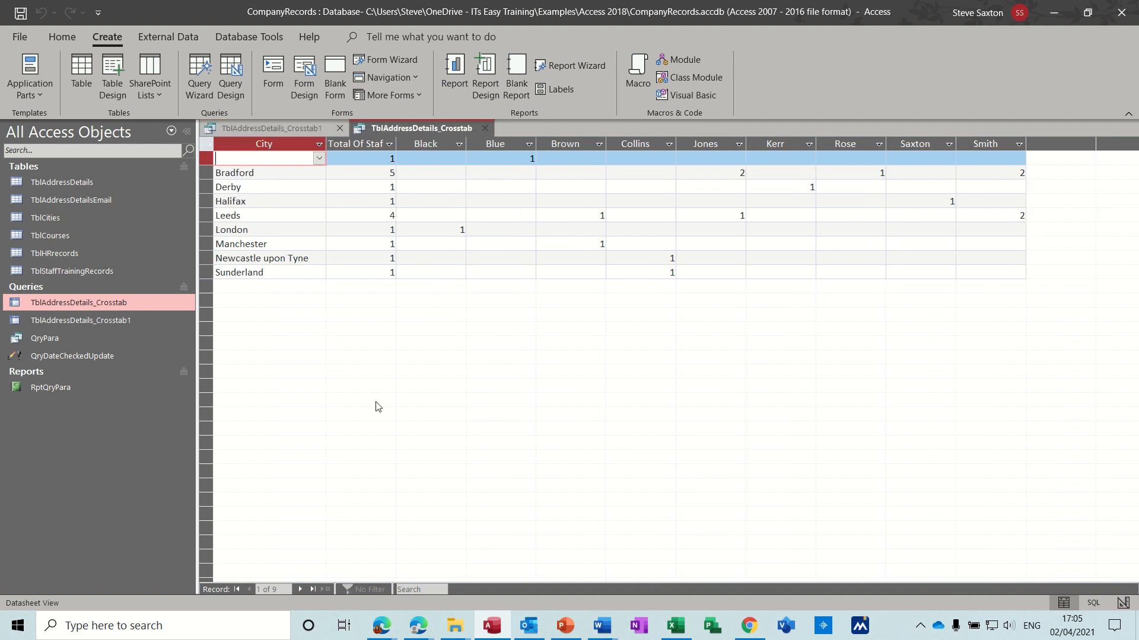